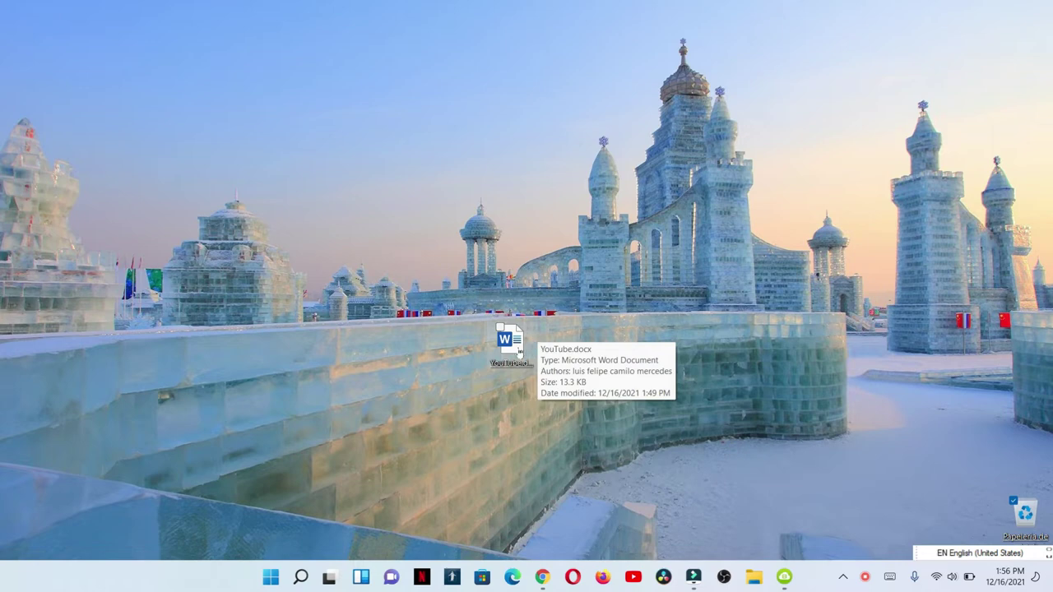
Step: Review the author and origin details in the YouTube.docx file properties, and open the document briefly to view its text
right_click(519, 353)
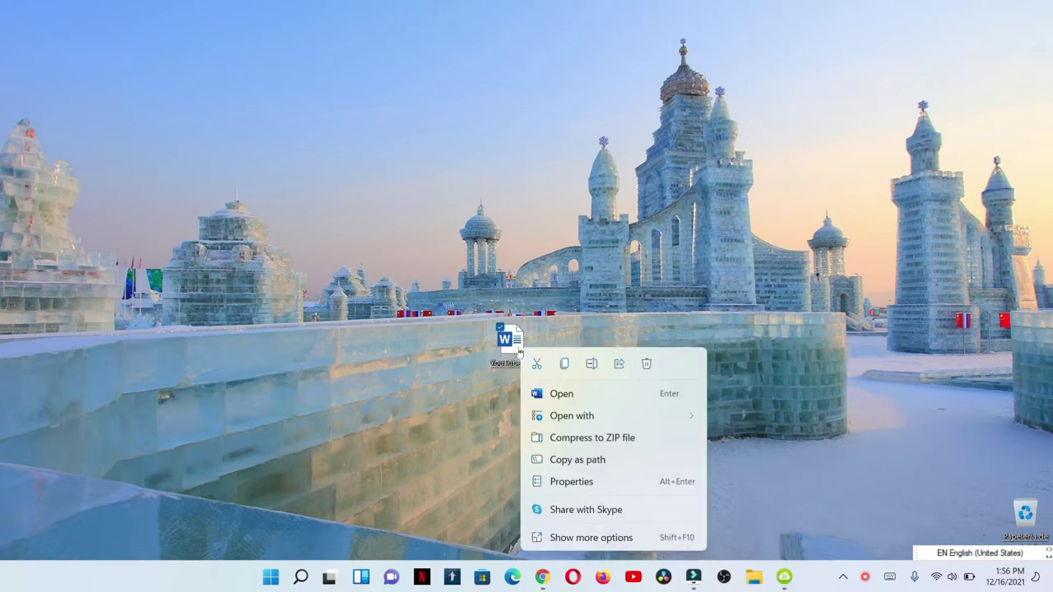
left_click(607, 487)
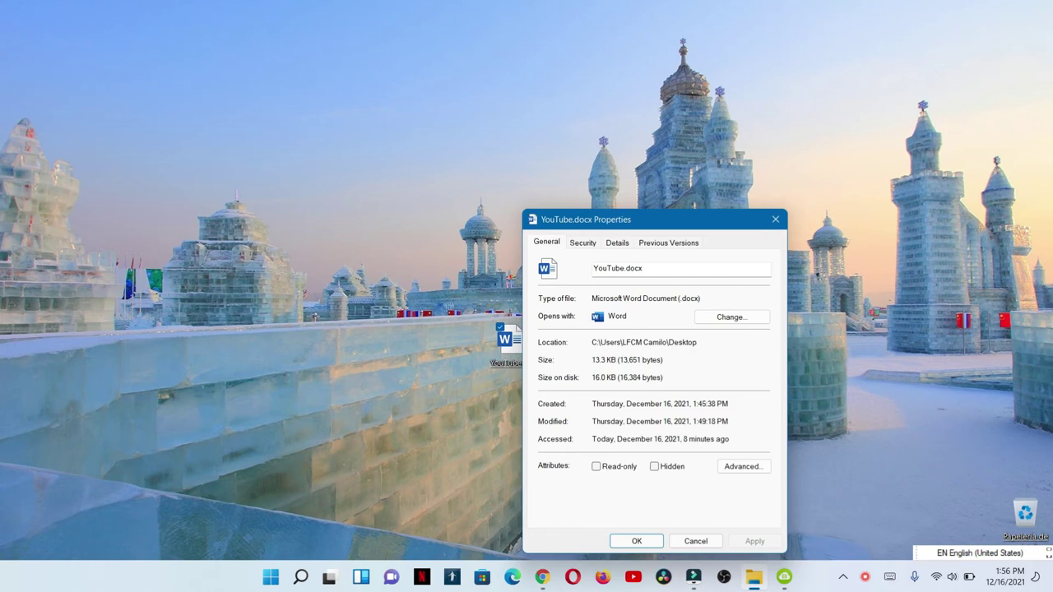
left_click(617, 242)
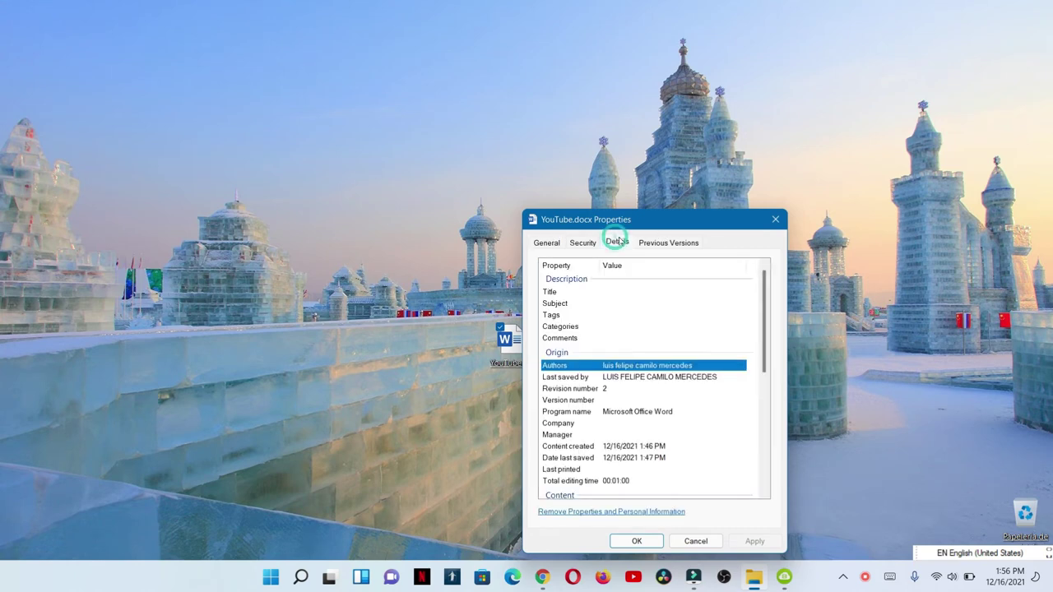
left_click_drag(651, 220, 597, 174)
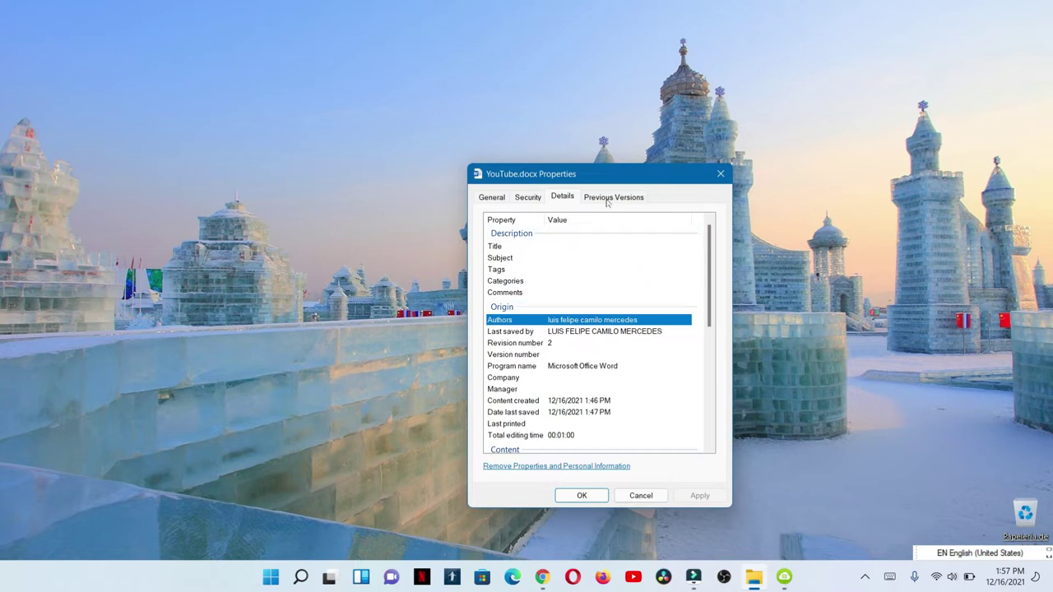
left_click_drag(610, 175, 589, 174)
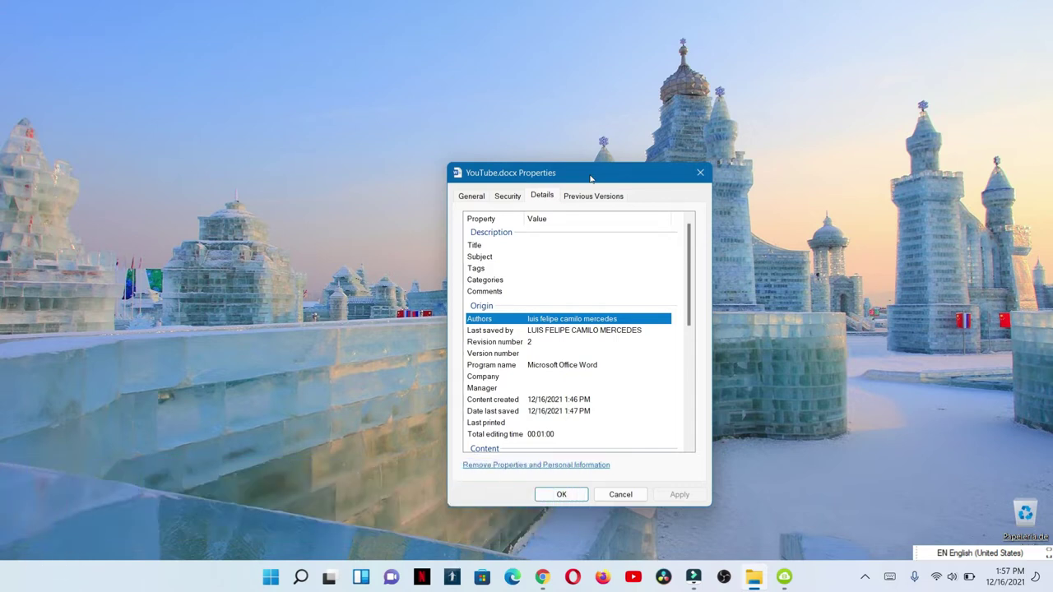
left_click(700, 175)
double_click(510, 337)
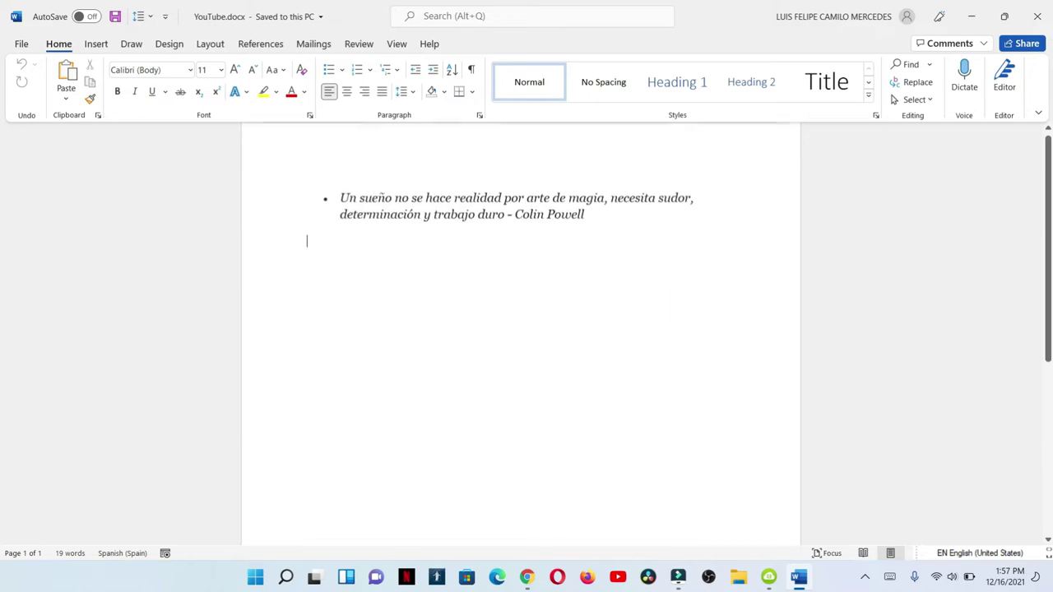
left_click(1037, 16)
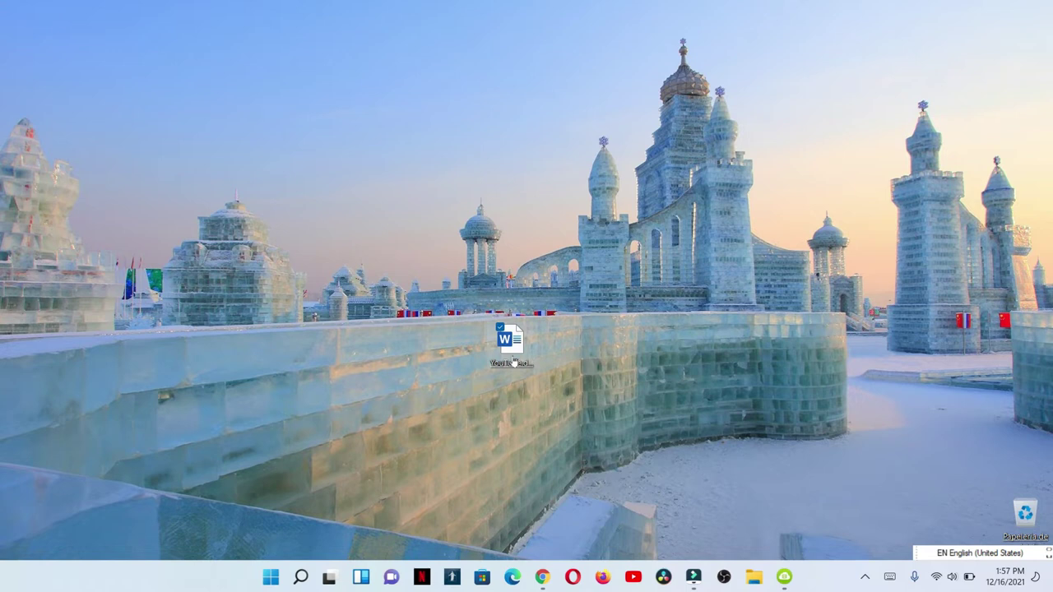
Step: Clear the Authors value in the detailed file properties of YouTube.docx
right_click(512, 362)
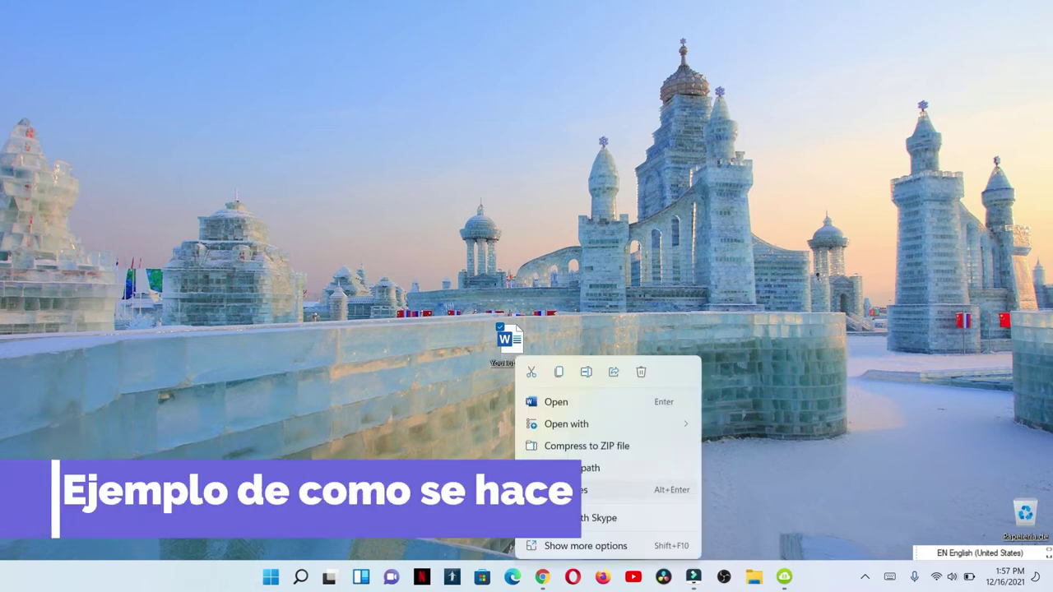
left_click(590, 491)
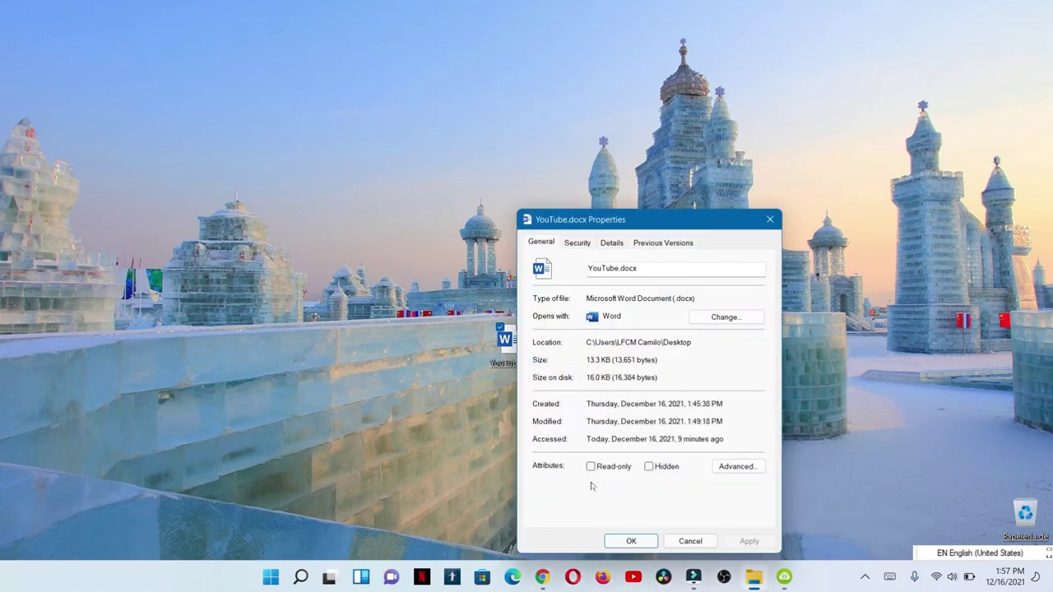
left_click_drag(644, 227, 539, 212)
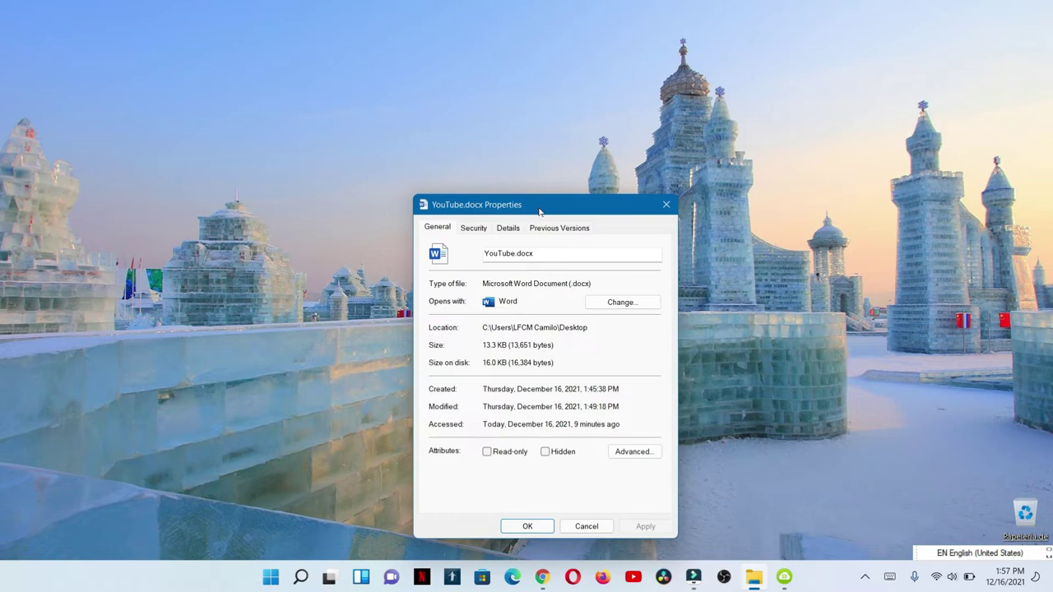
left_click(509, 228)
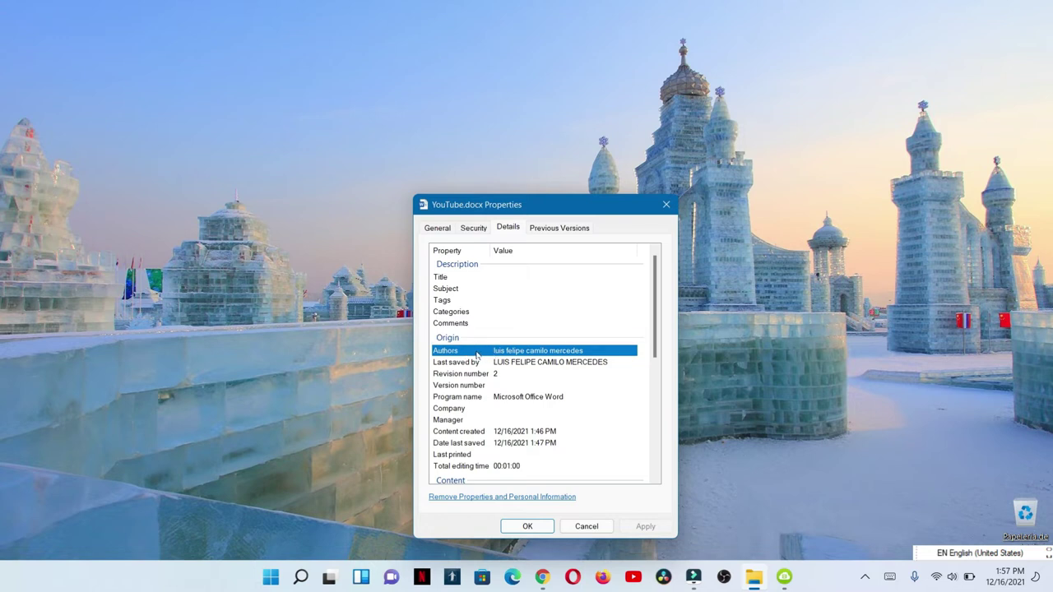
left_click(544, 352)
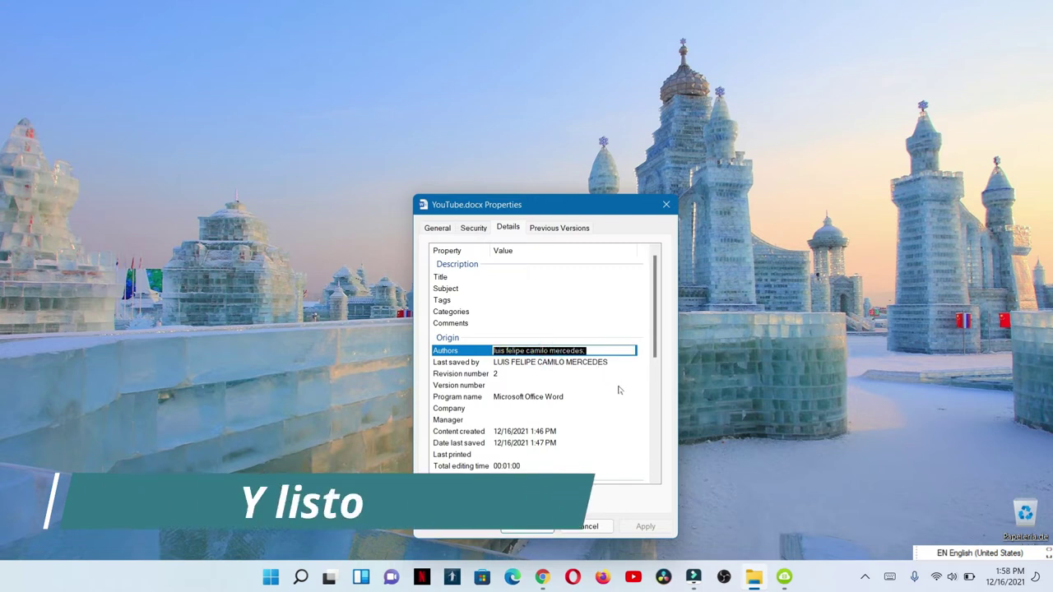
key("BackSpace")
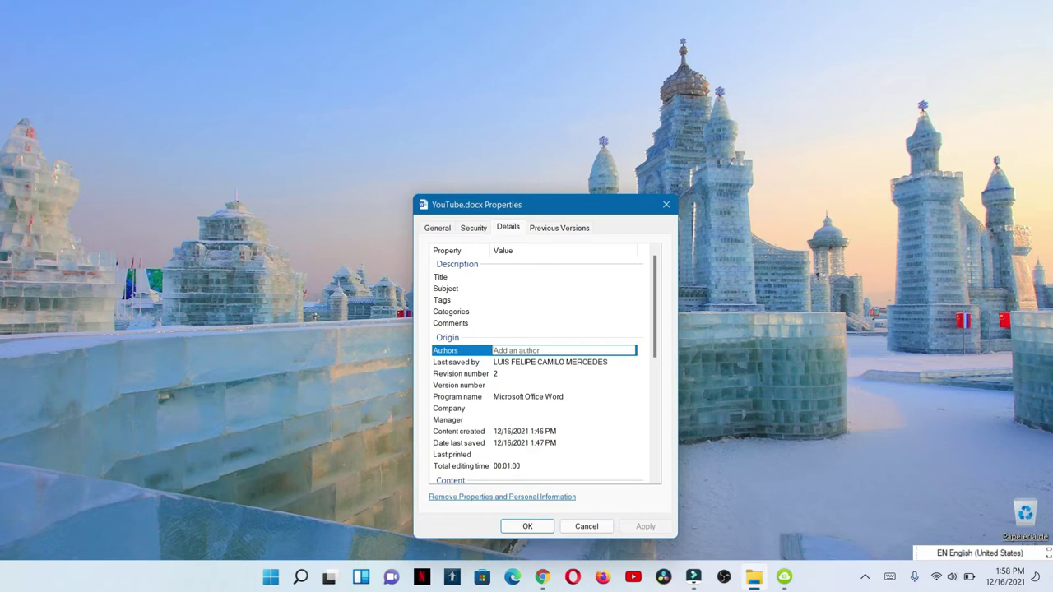
left_click(609, 350)
type("lfc")
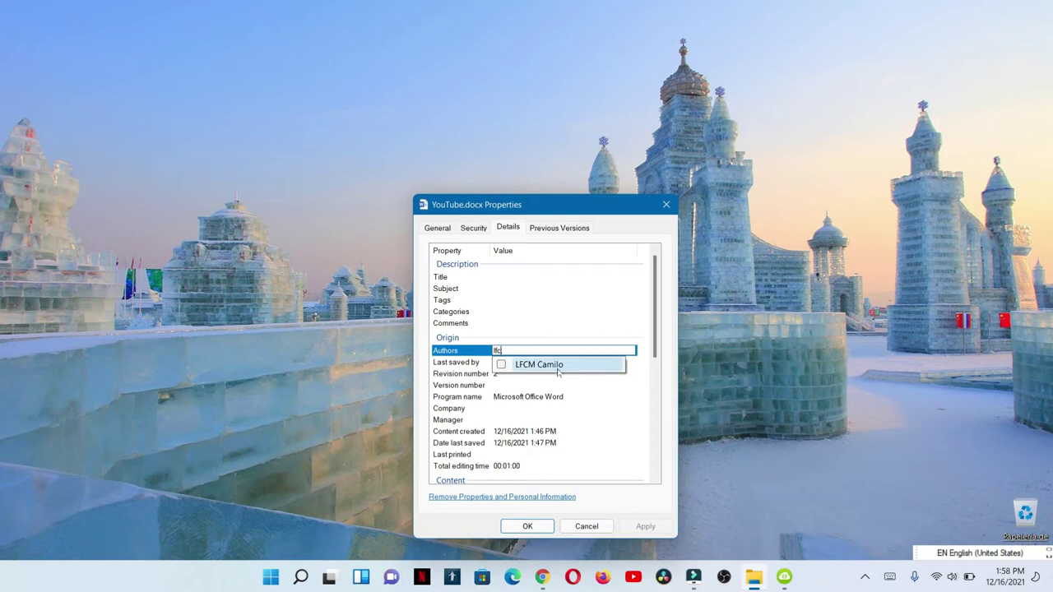
key("BackSpace")
key("BackSpace")
key("BackSpace")
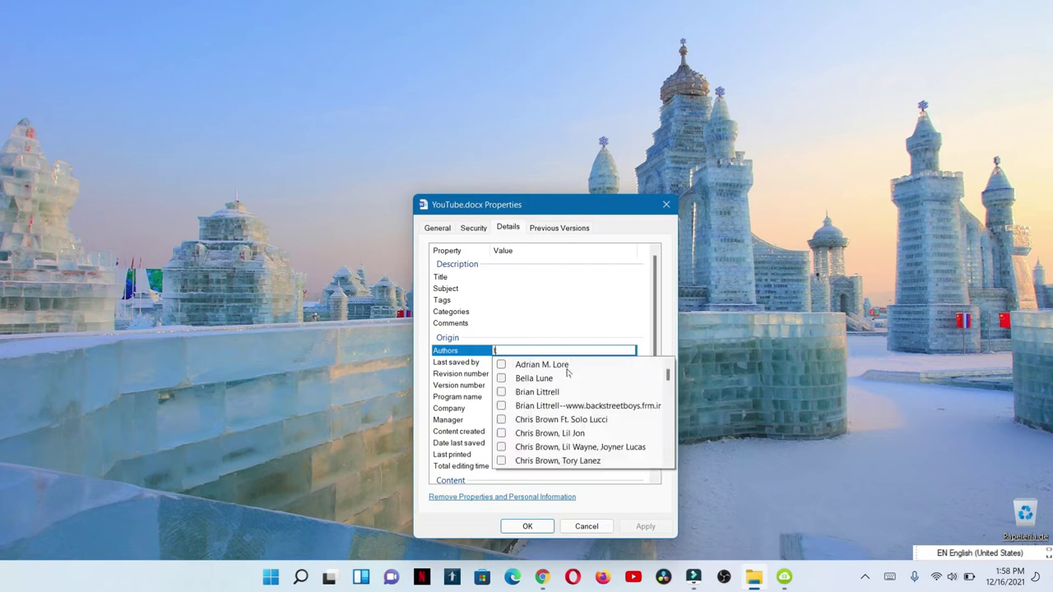
key("Escape")
type("yio")
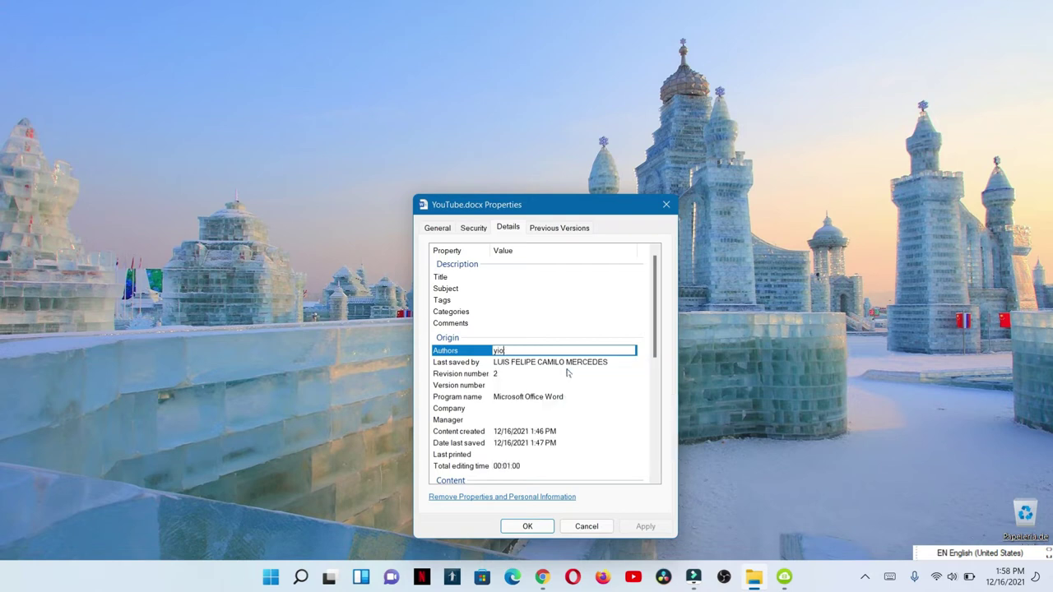
key("BackSpace")
key("BackSpace")
key("BackSpace")
Step: Set the Authors property to "youtube", apply the change and close the file properties
type("youtube")
key("Return")
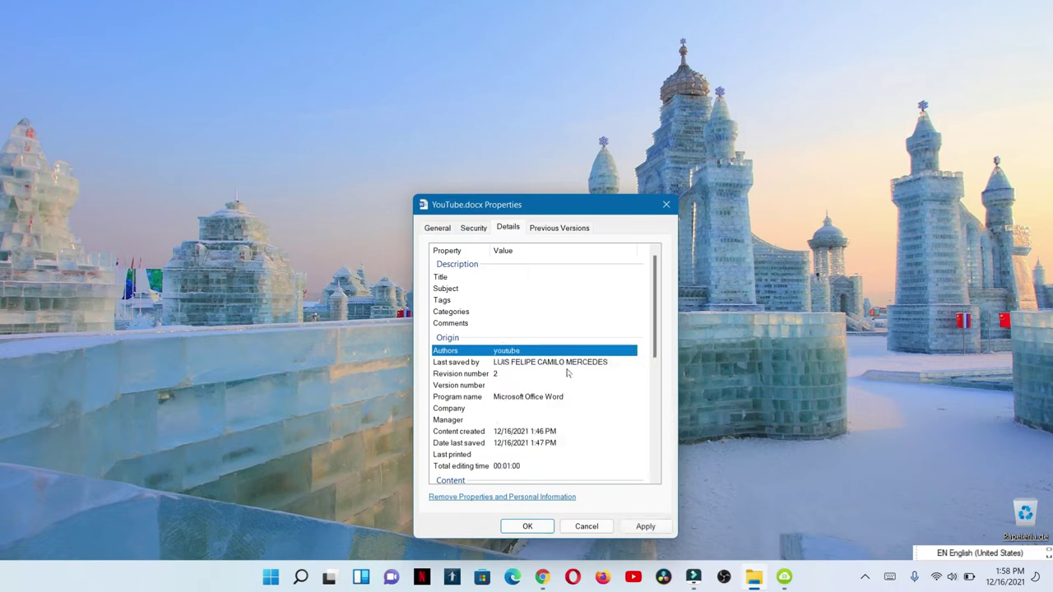
left_click(645, 527)
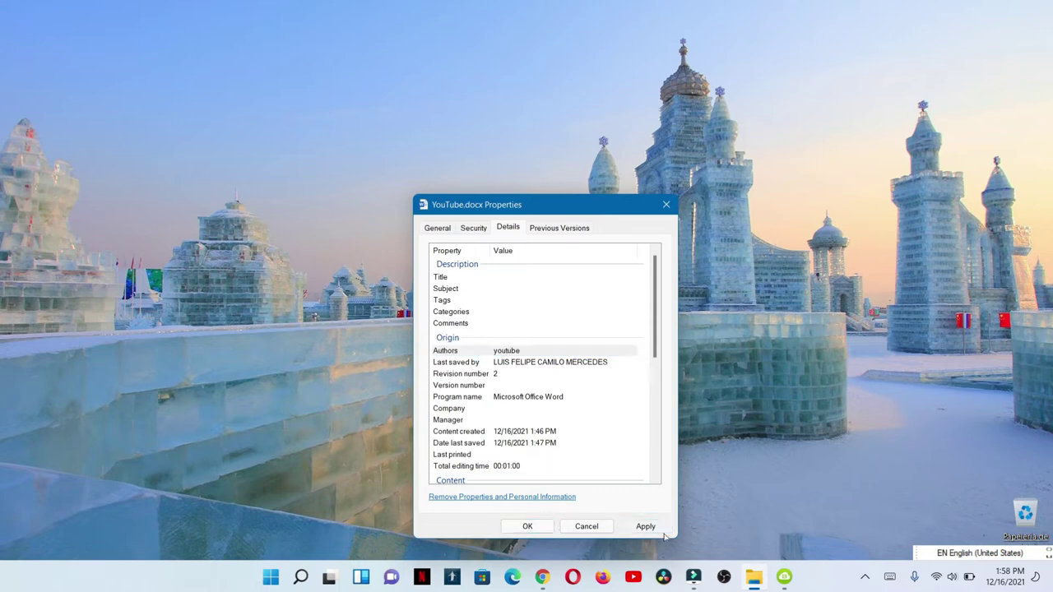
left_click(533, 533)
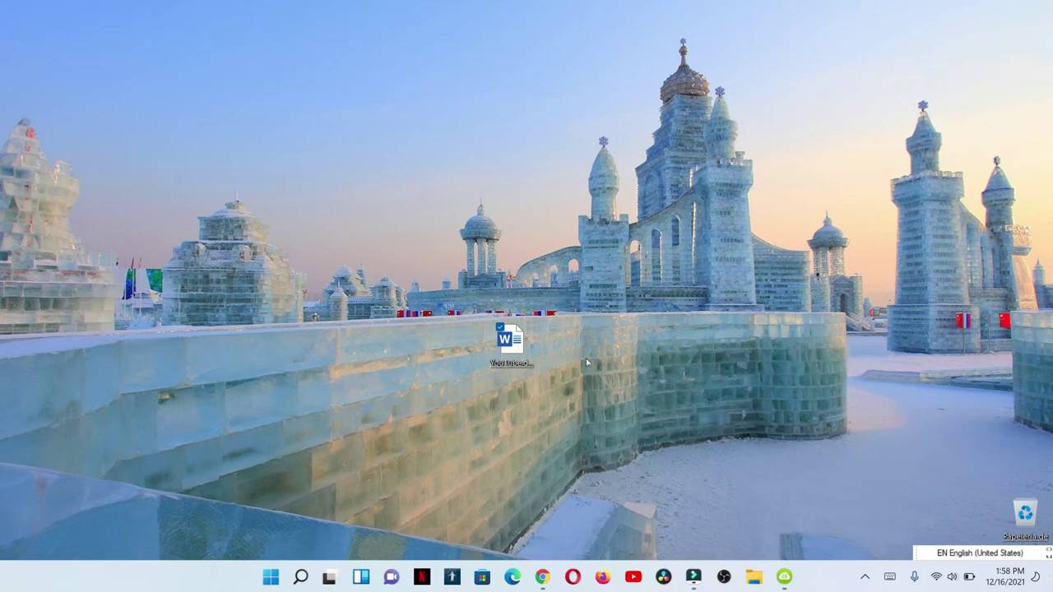
Step: Open YouTube.docx in Word to look over its content, and close it again
double_click(531, 344)
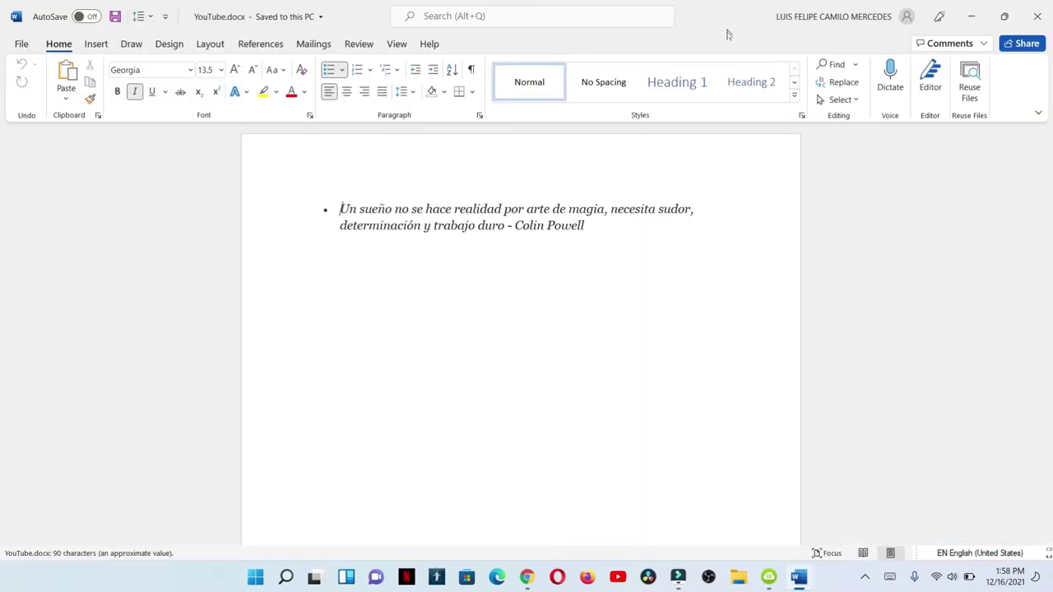
left_click(307, 251)
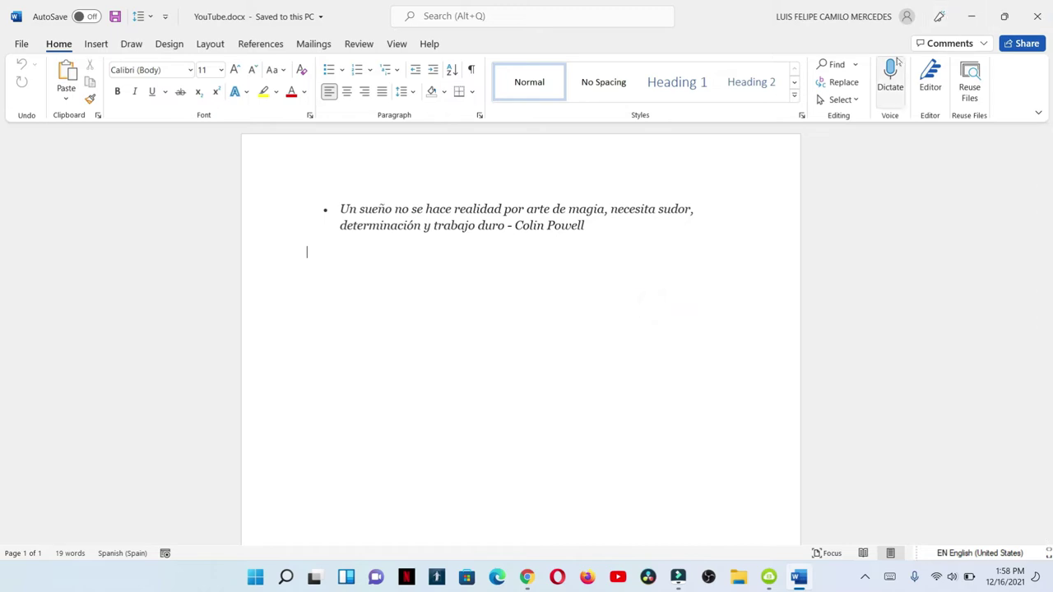
left_click(1038, 16)
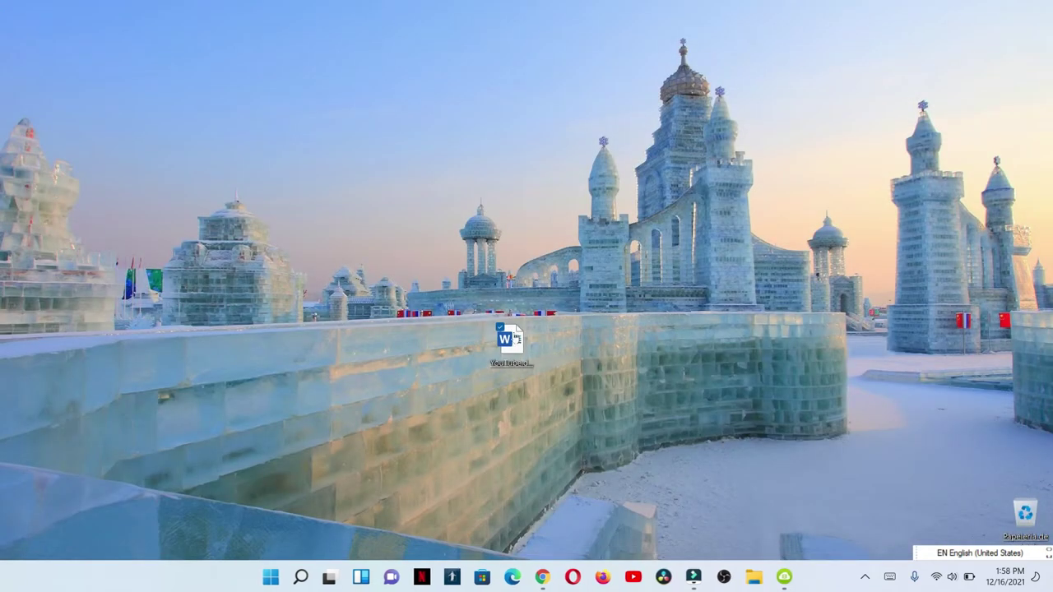
Step: Check the Authors entry in the detailed file properties of YouTube.docx, and close the properties
right_click(513, 339)
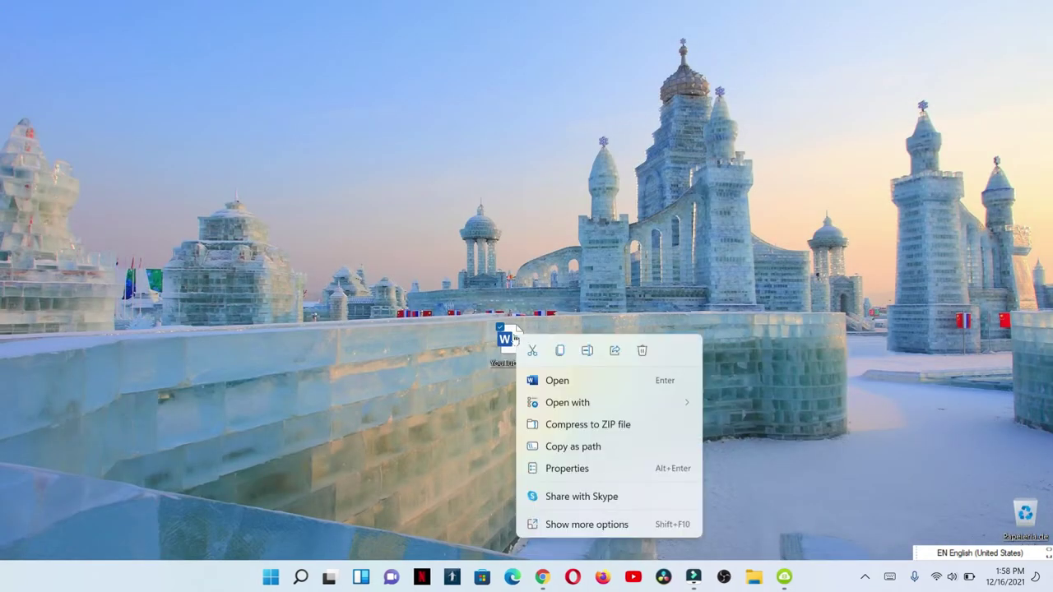
left_click(597, 471)
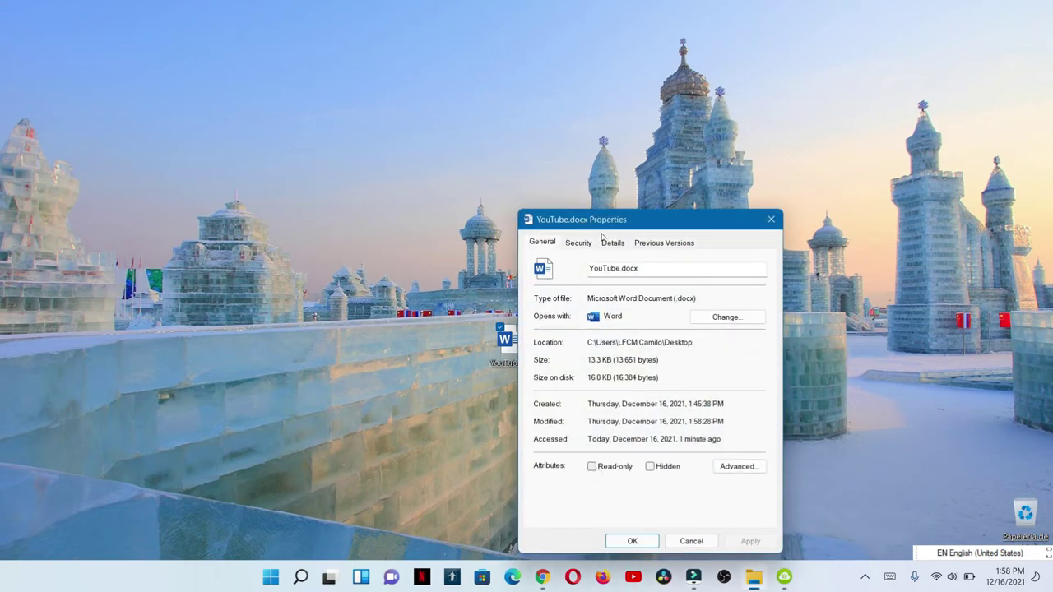
left_click(608, 242)
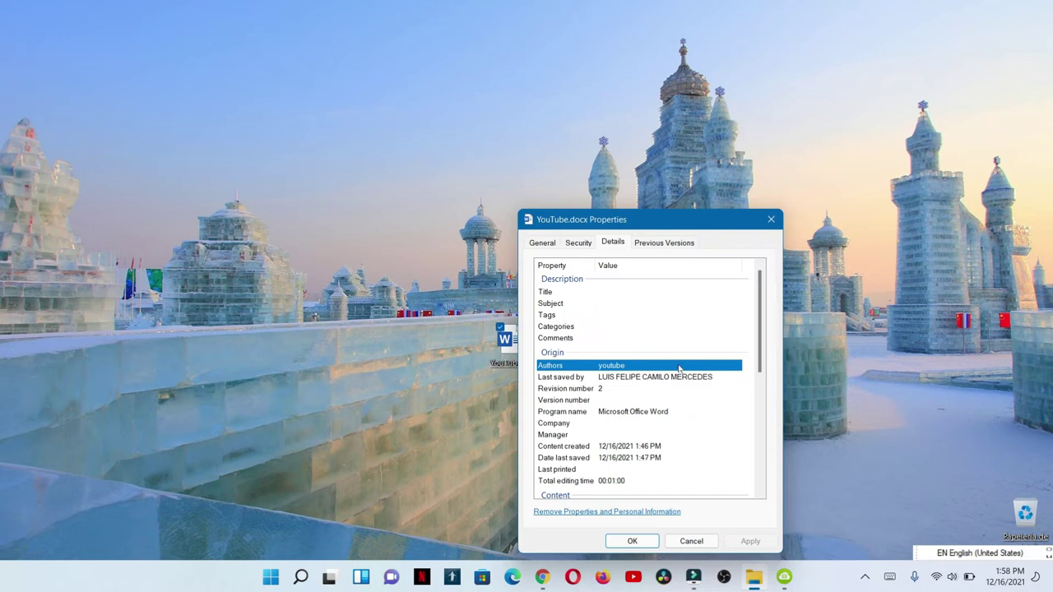
left_click(771, 219)
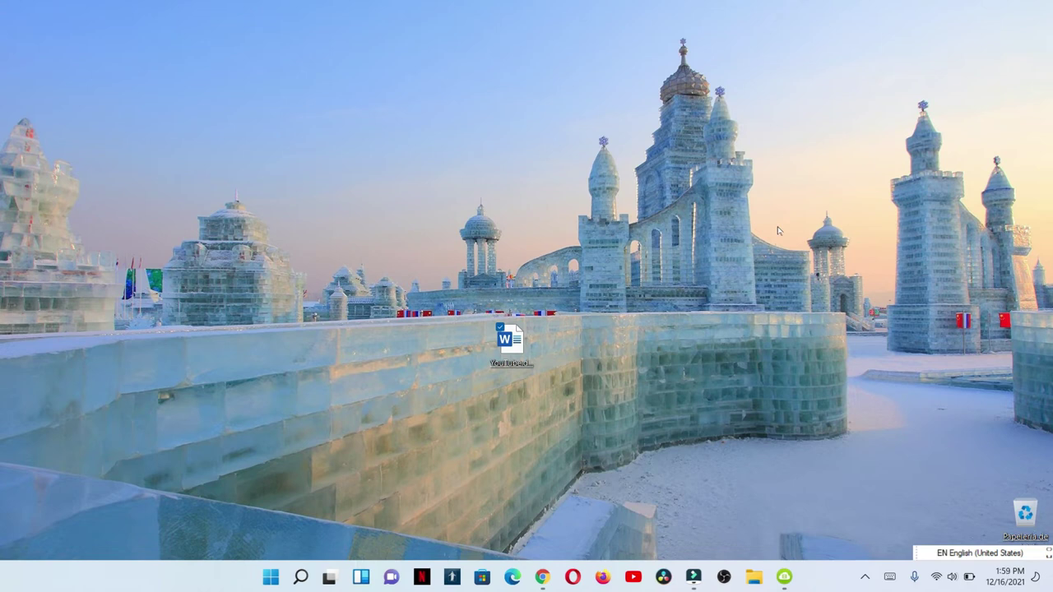
Step: Open YouTube.docx in Word and enter a few characters on the empty line below the quote
double_click(510, 339)
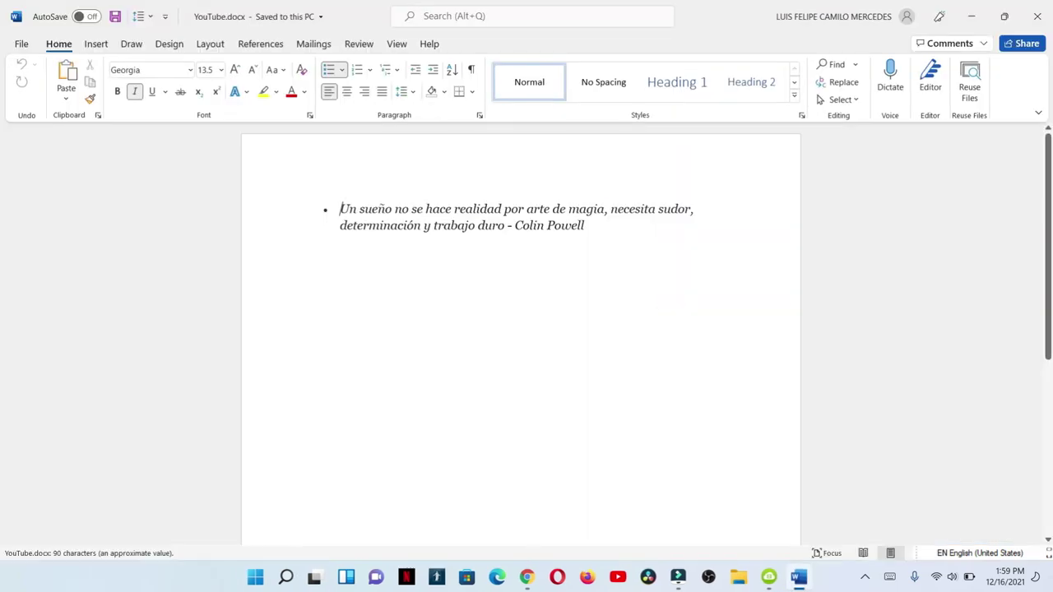
left_click(665, 290)
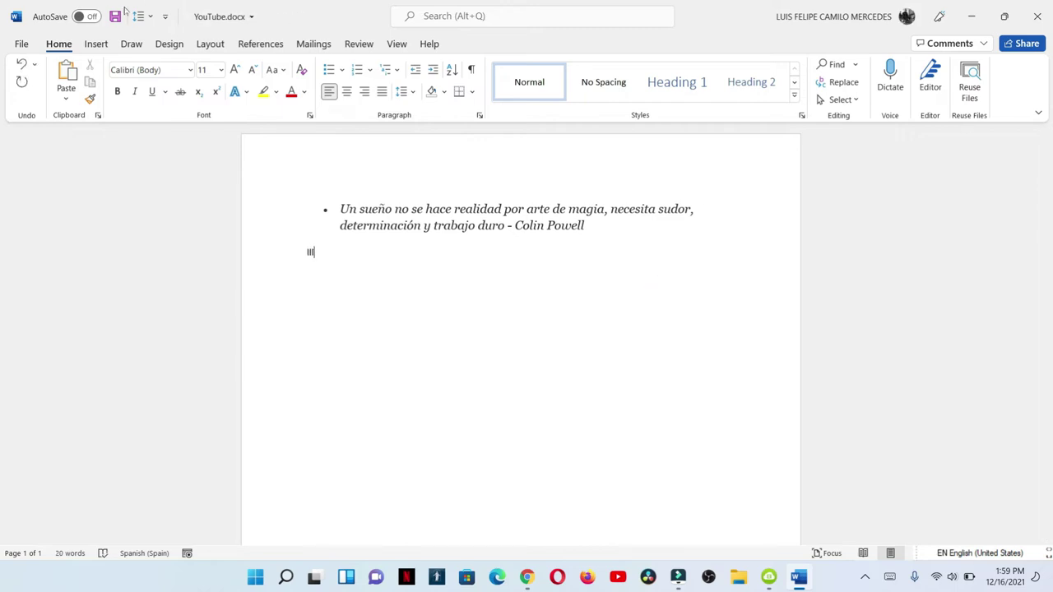
Step: Begin saving a copy of the document to the Desktop folder with the file name "u"
left_click(18, 45)
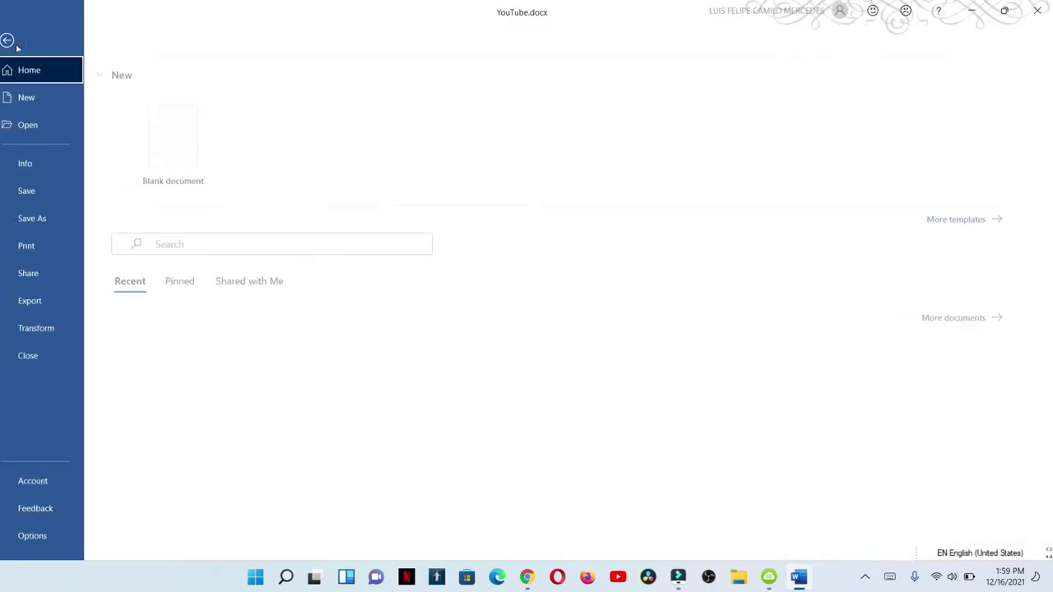
left_click(57, 220)
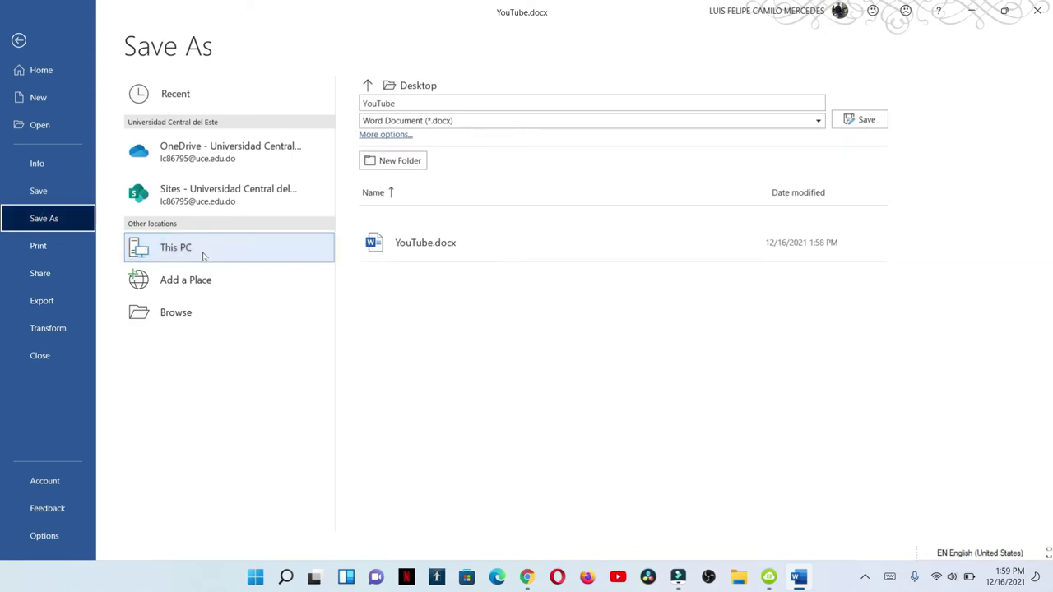
left_click(235, 311)
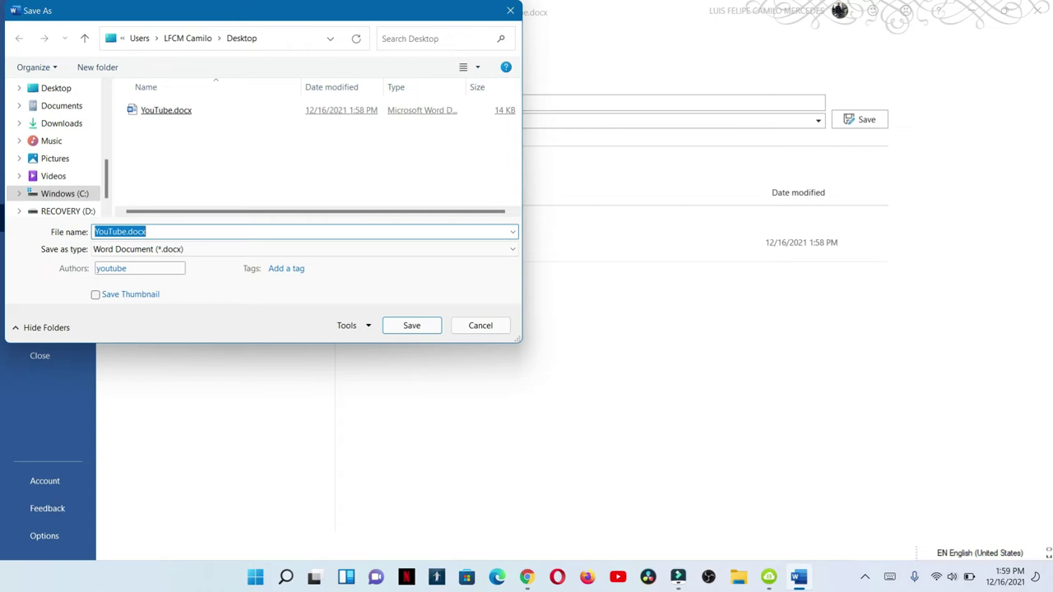
key("BackSpace")
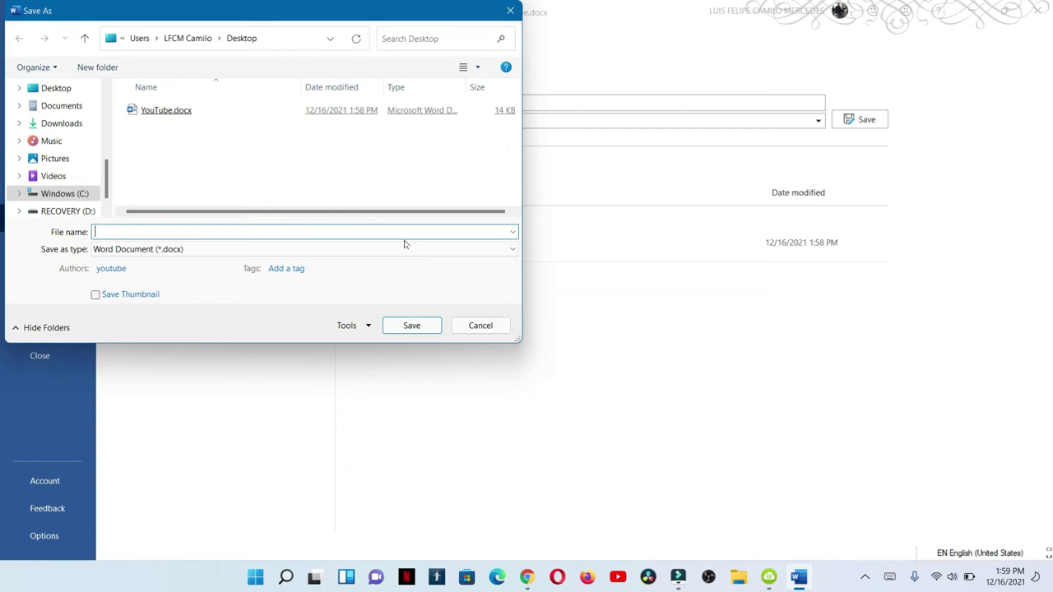
type("u")
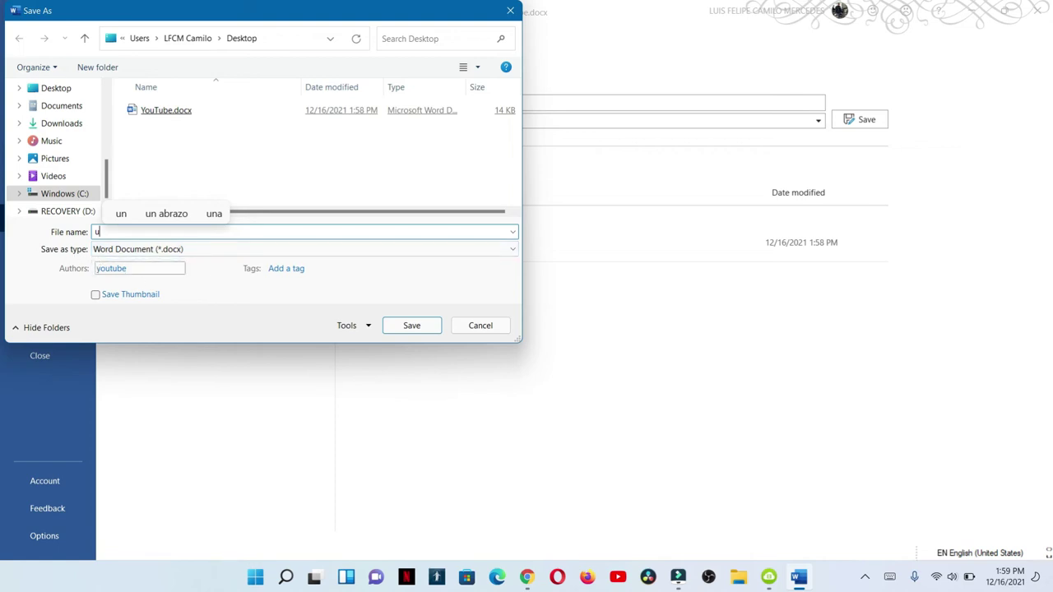
Step: Replace the author with "tutorial" in the save settings and keep the Desktop as the location
left_click(109, 268)
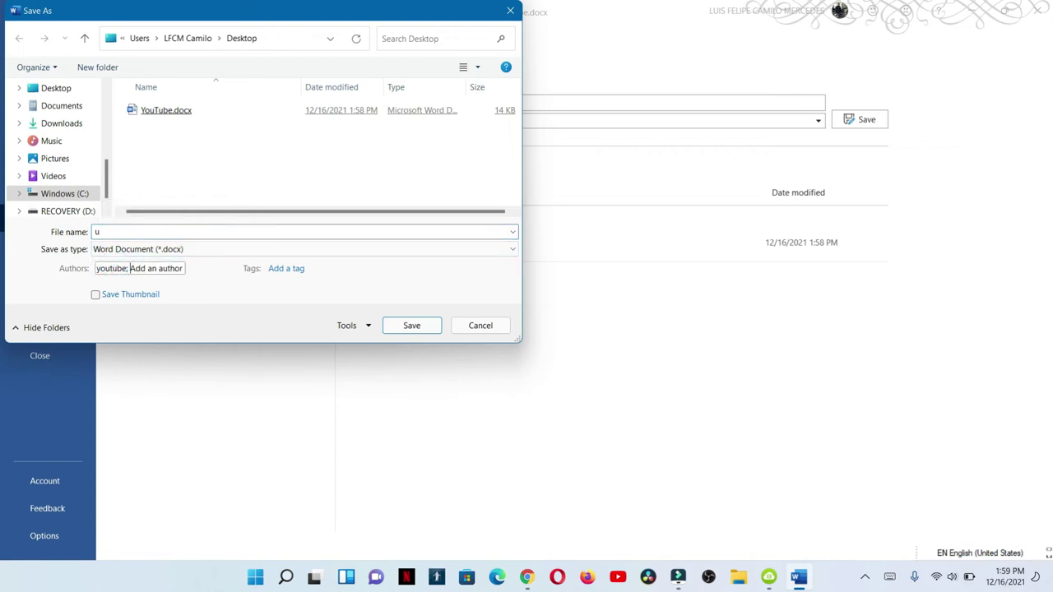
key("BackSpace")
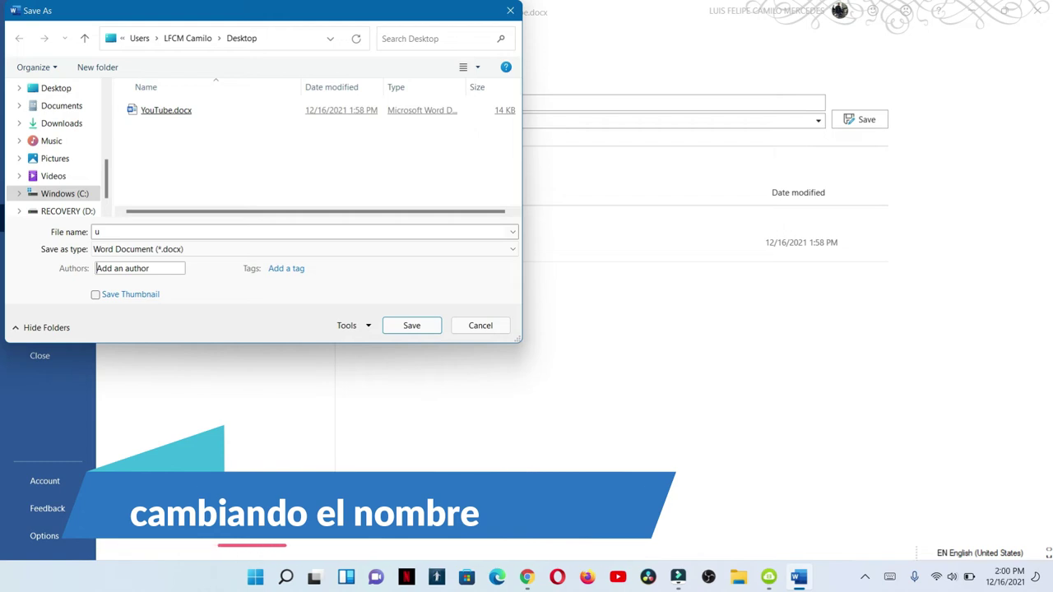
key("ctrl+a")
type("tutor")
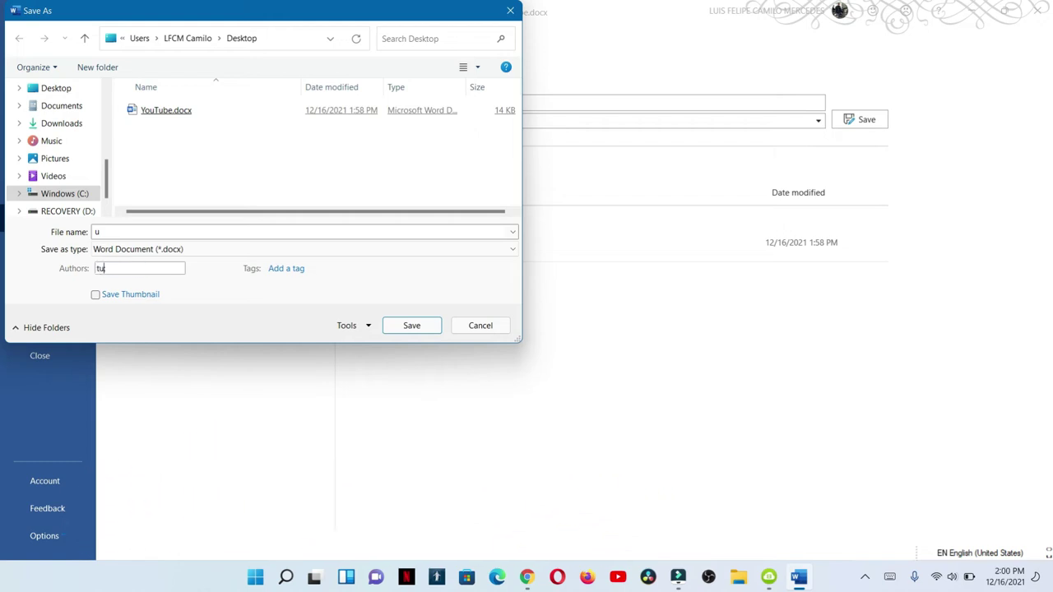
type("iaa")
key("BackSpace")
type("l")
left_click(281, 303)
left_click(54, 89)
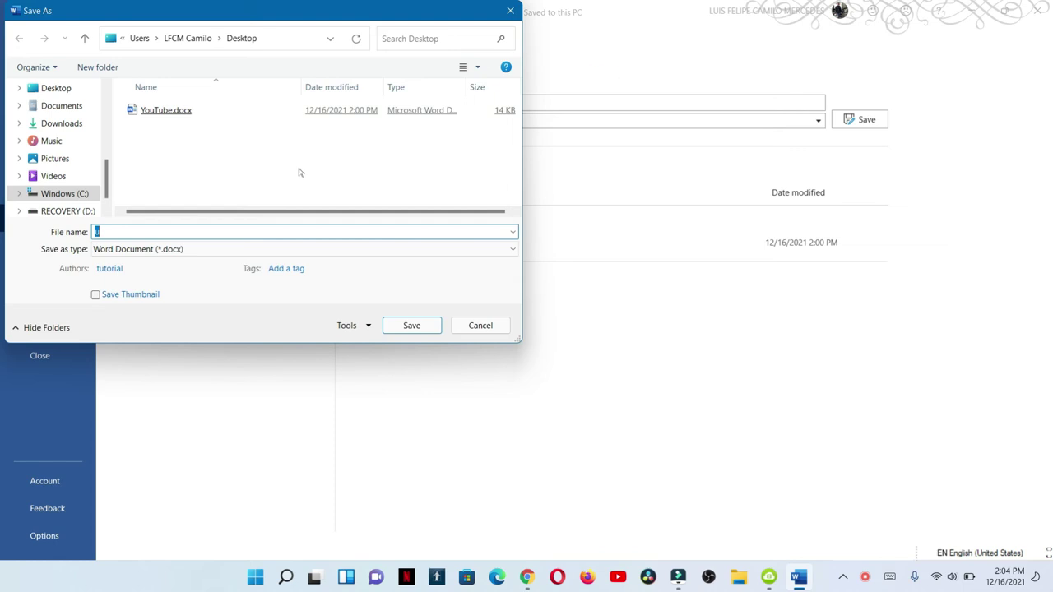
Step: Create a new folder with the default name on the Desktop and save the Word document inside it as "u"
right_click(184, 130)
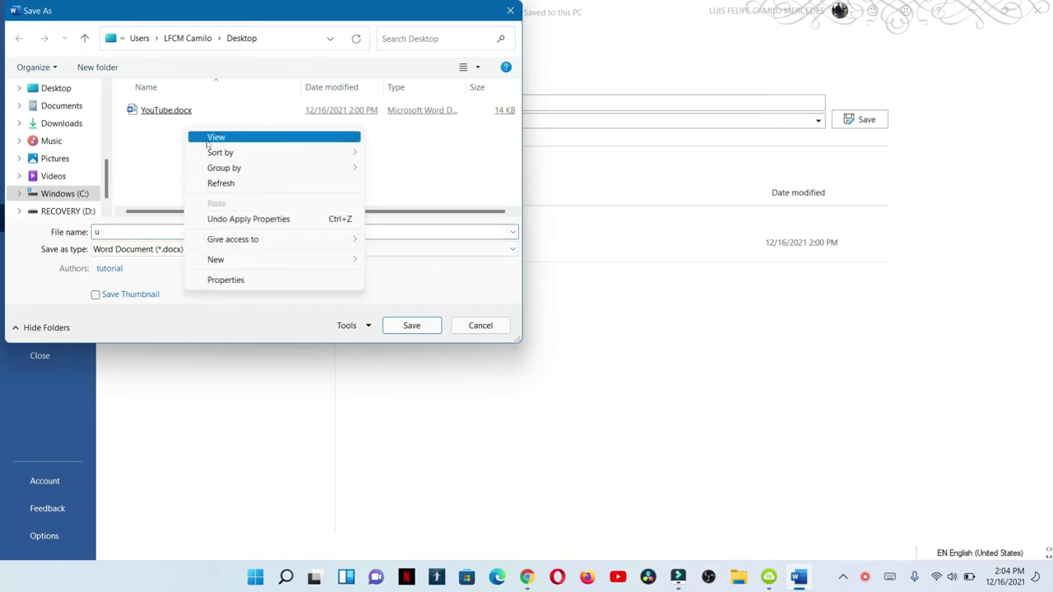
left_click(174, 162)
right_click(173, 162)
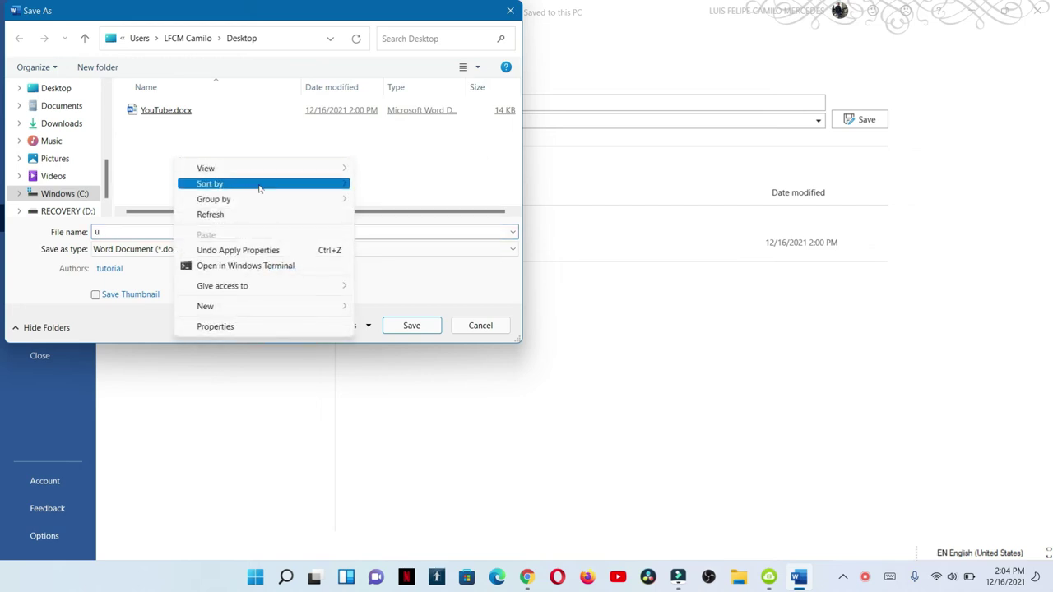
mouse_move(277, 191)
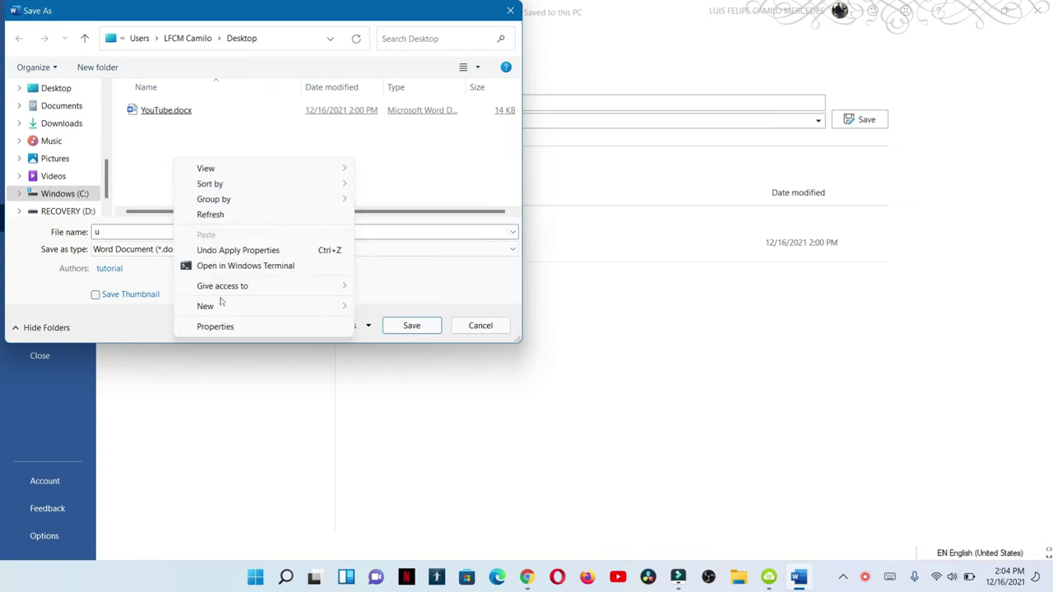
mouse_move(246, 307)
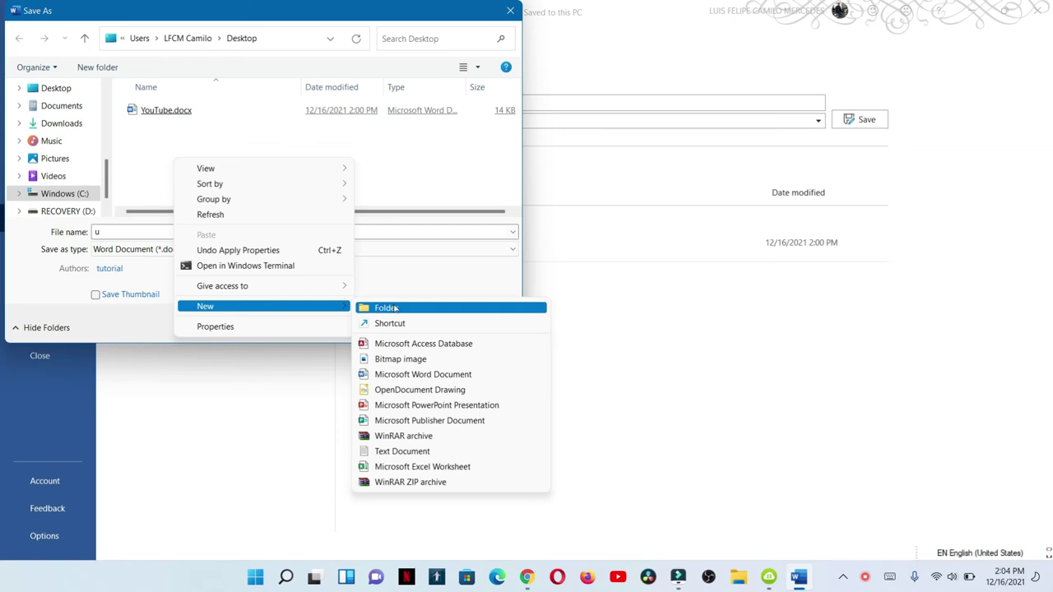
left_click(393, 306)
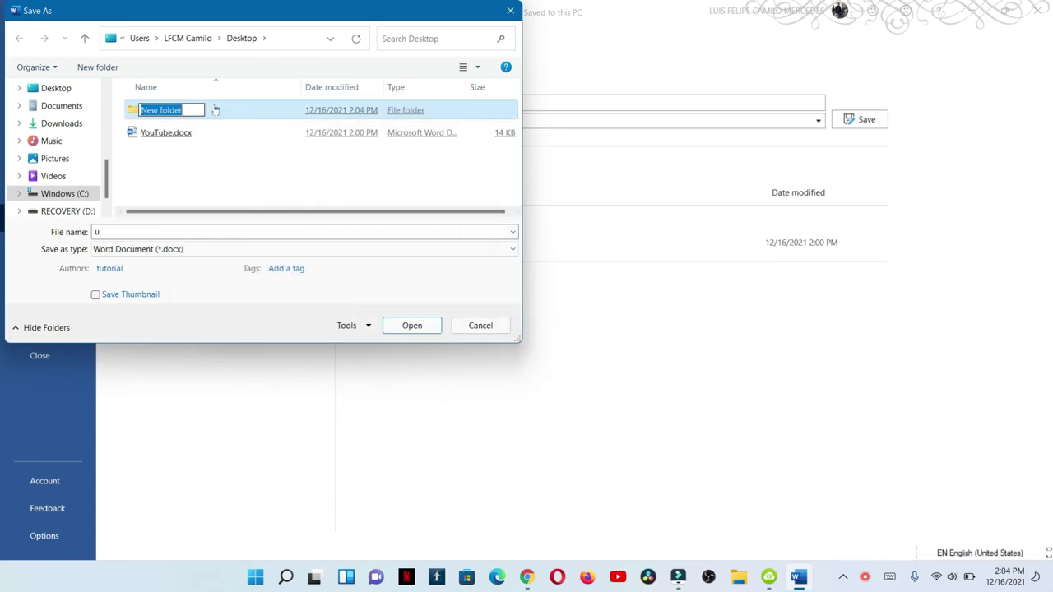
double_click(214, 109)
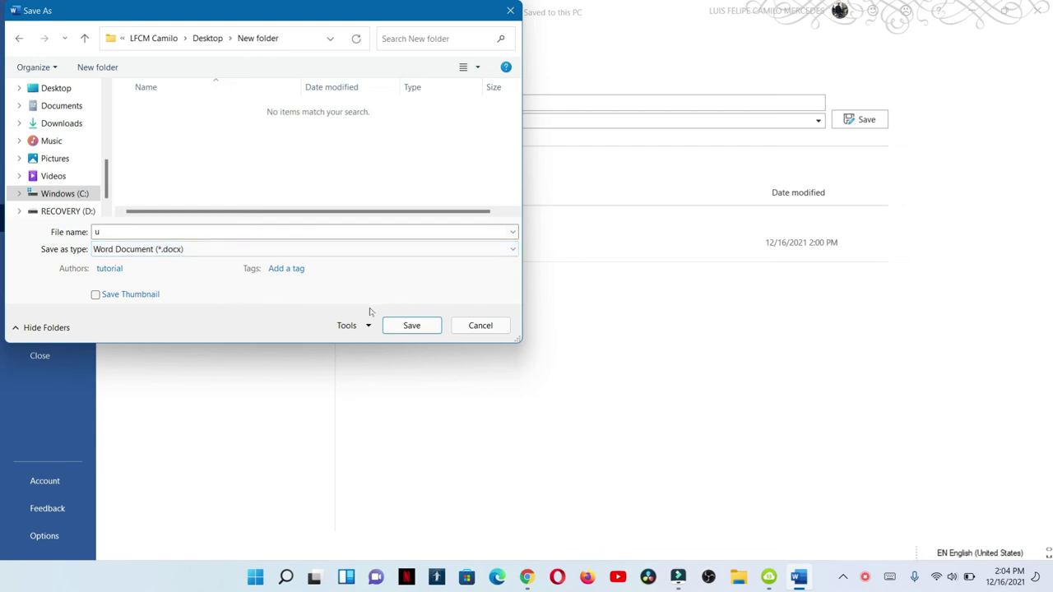
left_click(411, 326)
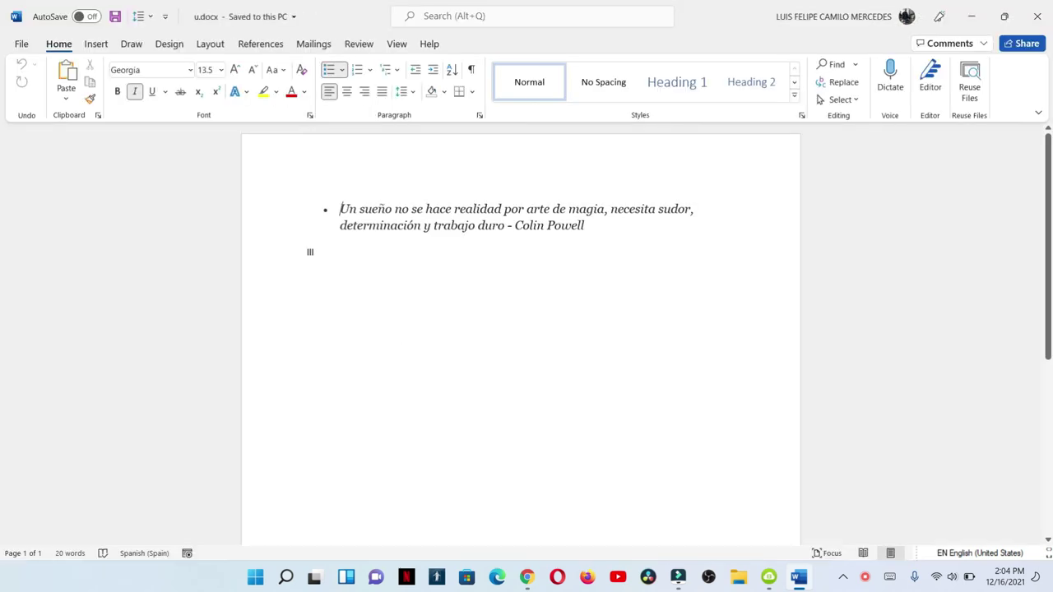
Step: Check the Authors entry in the detailed file properties of u.docx in the new Desktop folder, and return to the desktop
left_click(970, 16)
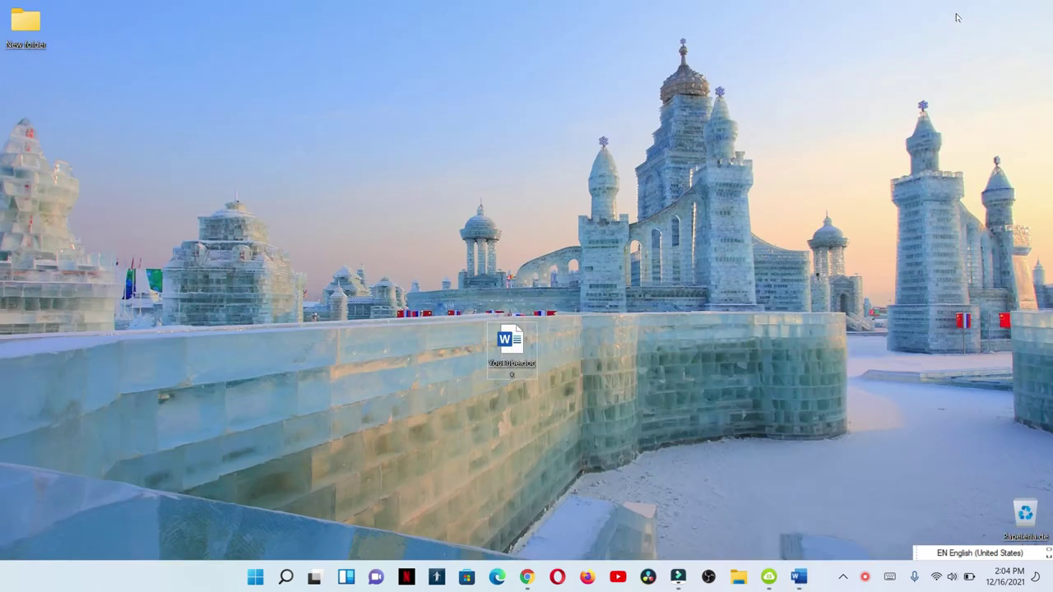
double_click(25, 25)
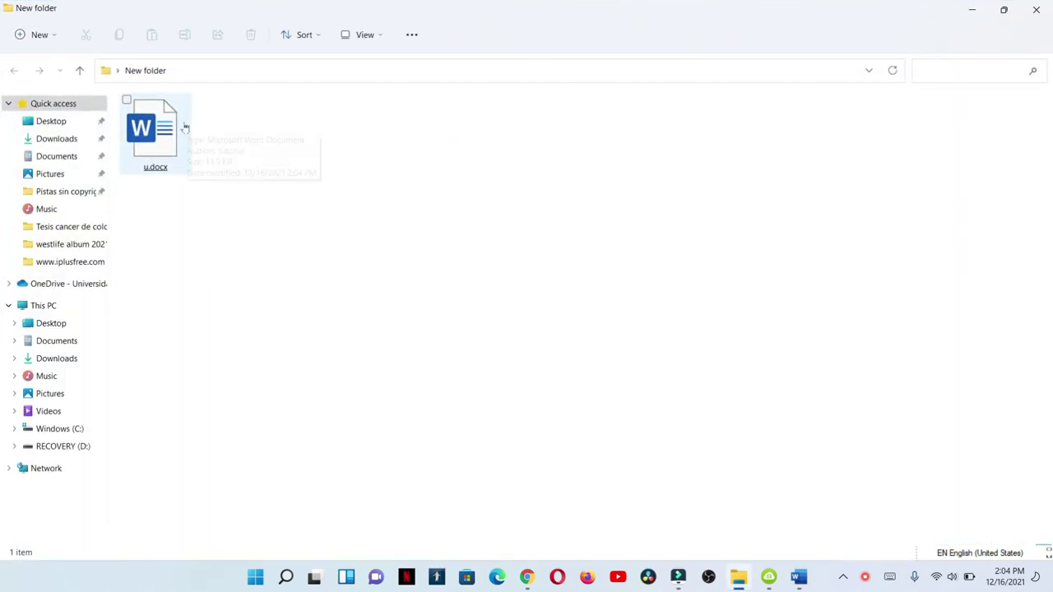
left_click(186, 129)
right_click(187, 129)
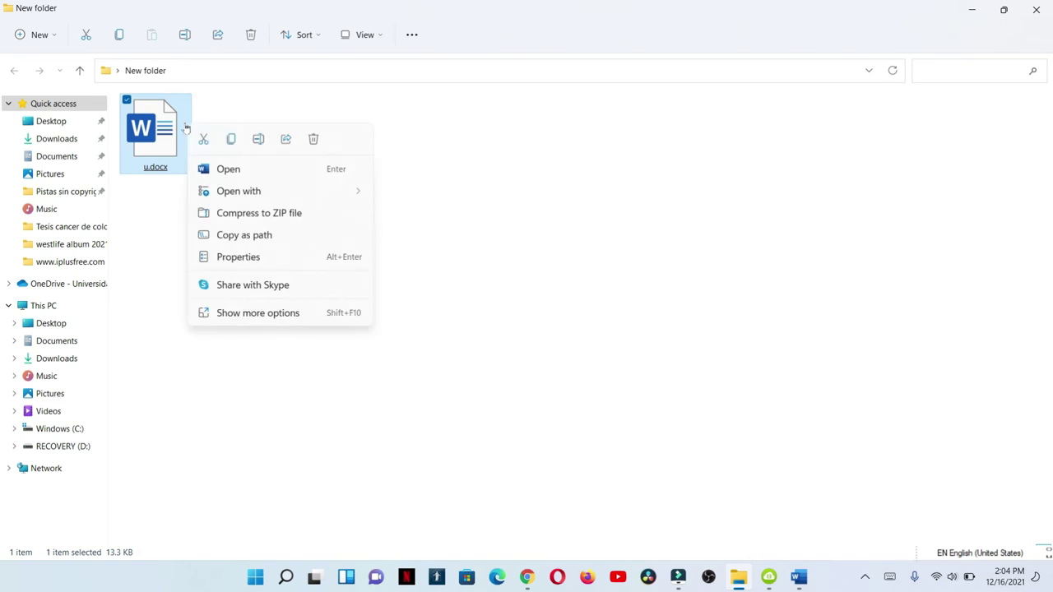
left_click(277, 259)
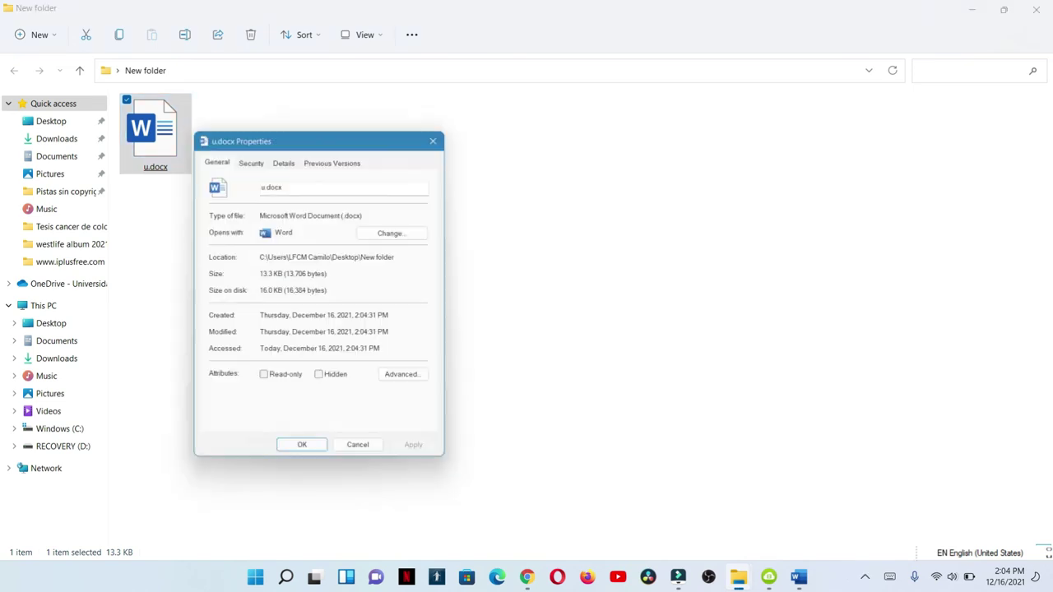
left_click(292, 159)
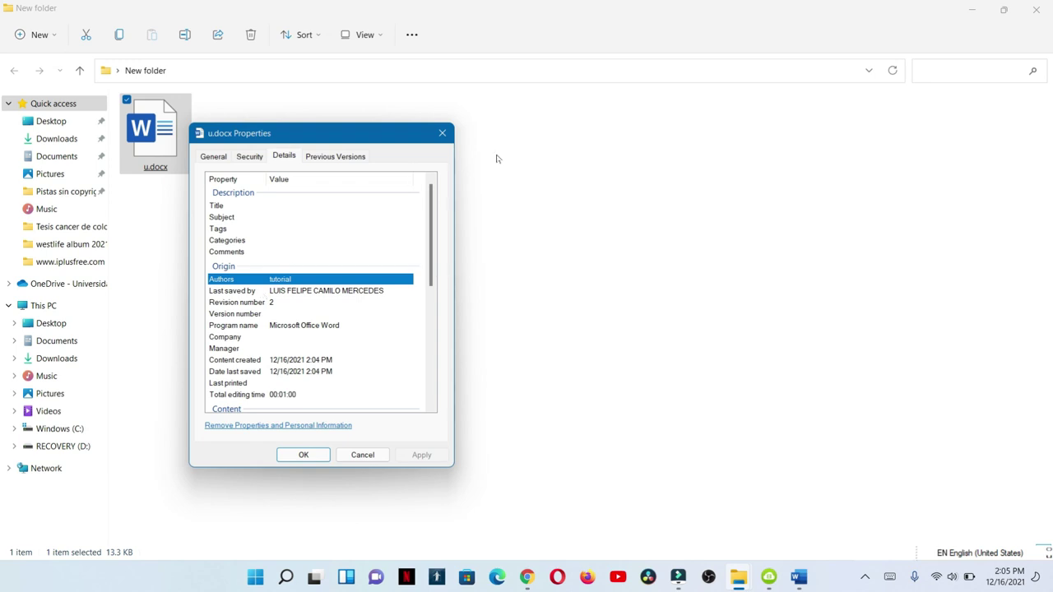
left_click(443, 133)
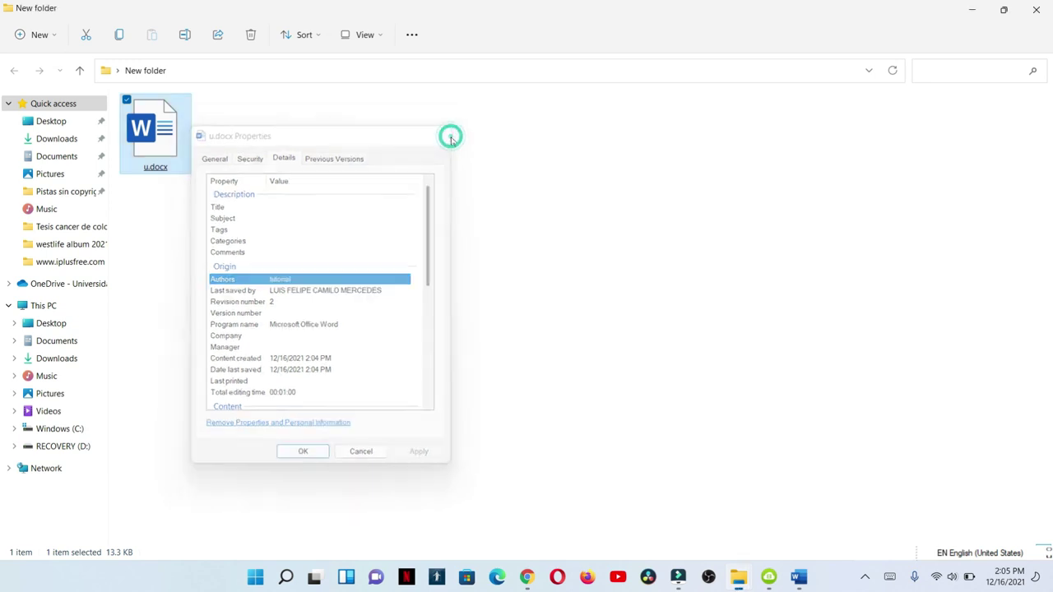
key("super+Down")
key("super+Down")
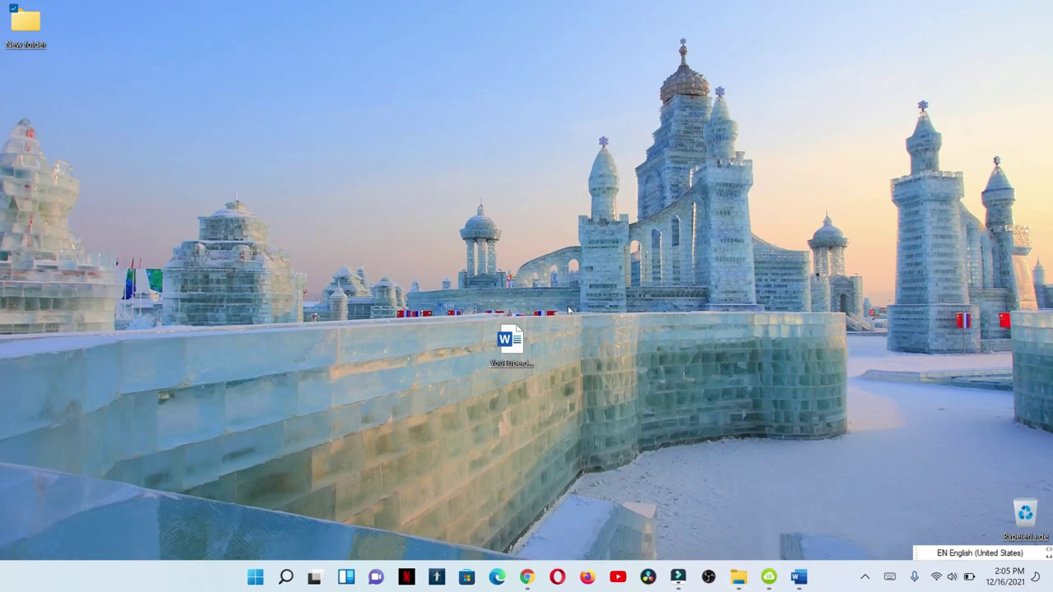